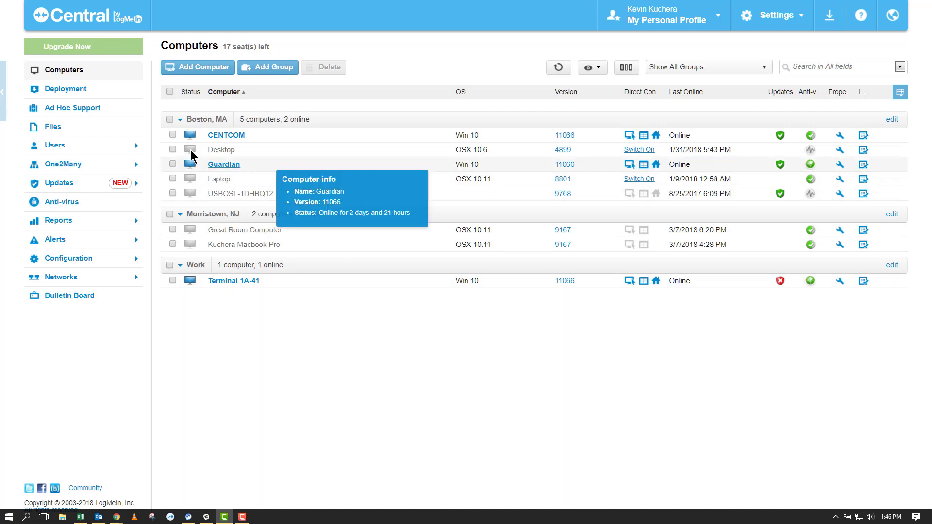
Step: Open the One2Many task list from the sidebar
left_click(120, 170)
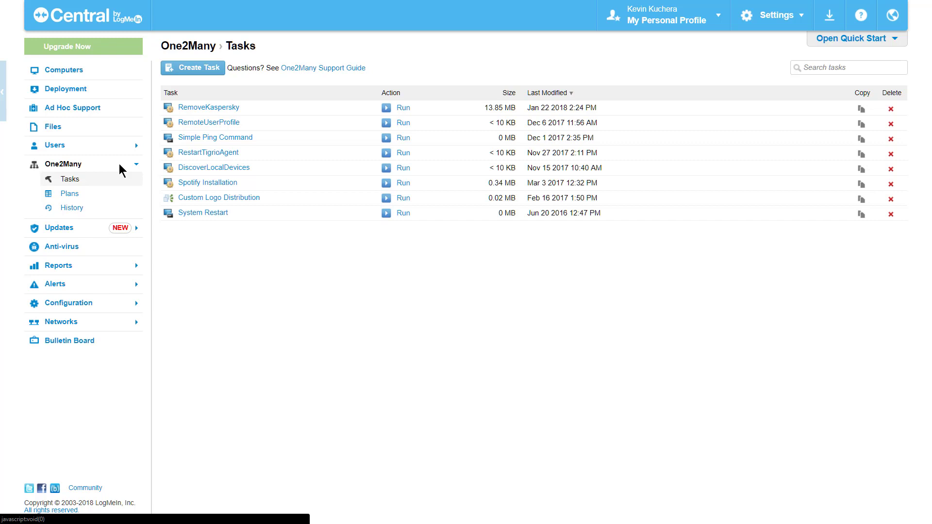
Step: Show the One2Many tasks and start a new 'Execute a remote command' task
left_click(115, 184)
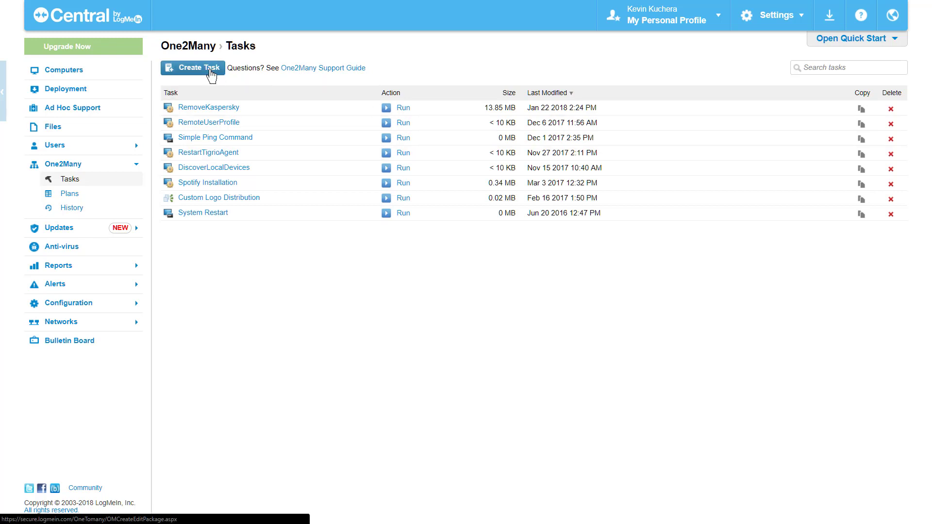
left_click(212, 72)
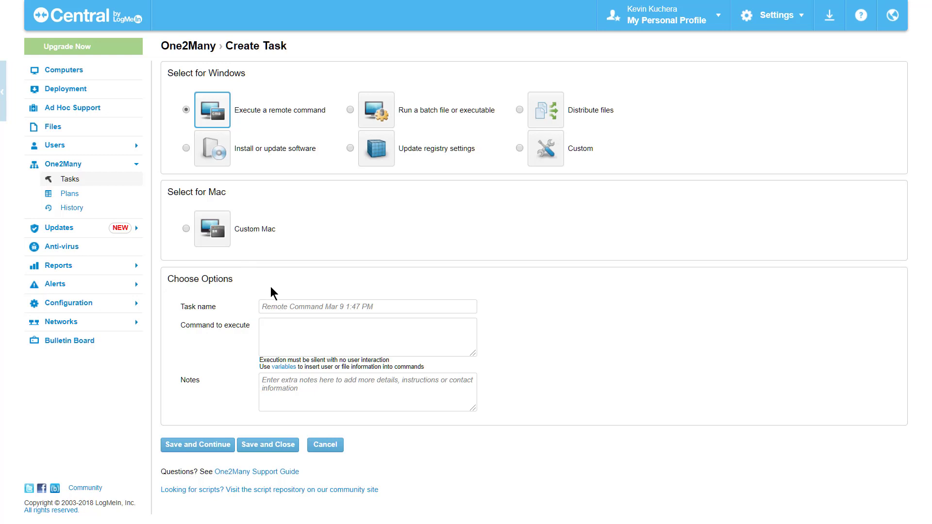
Step: Replace the default task name with 'Timed Reboot CMD'
left_click(270, 304)
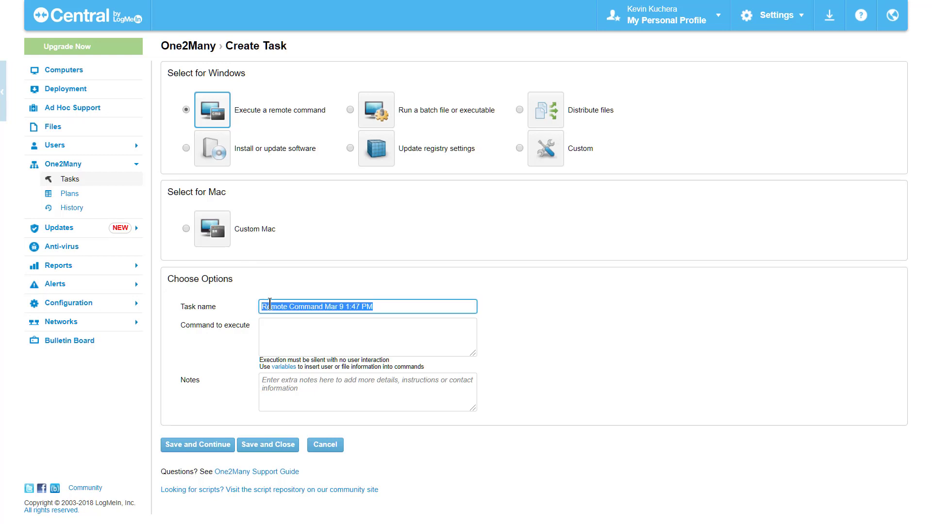
key("BackSpace")
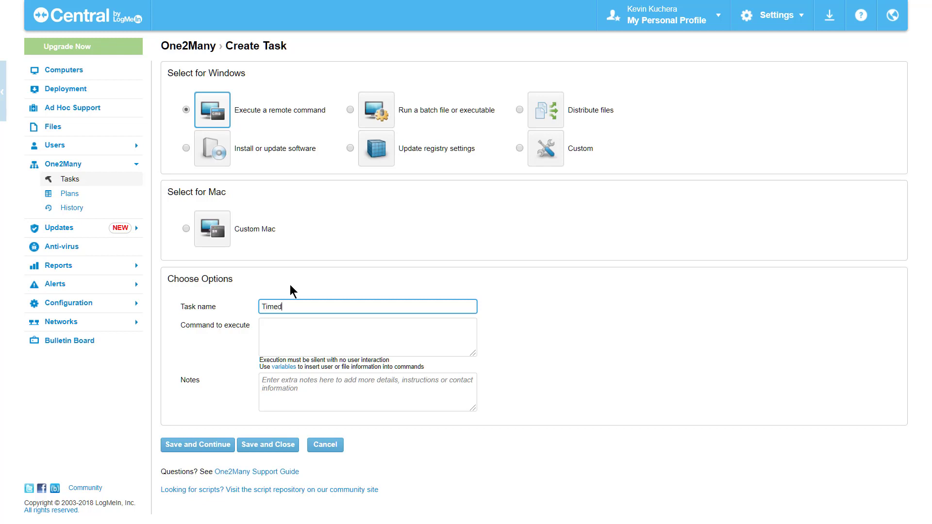
type("t CMD")
Step: Enter the command shutdown /r /t 1800 /c with the 'Please save your work' reboot message
left_click(278, 326)
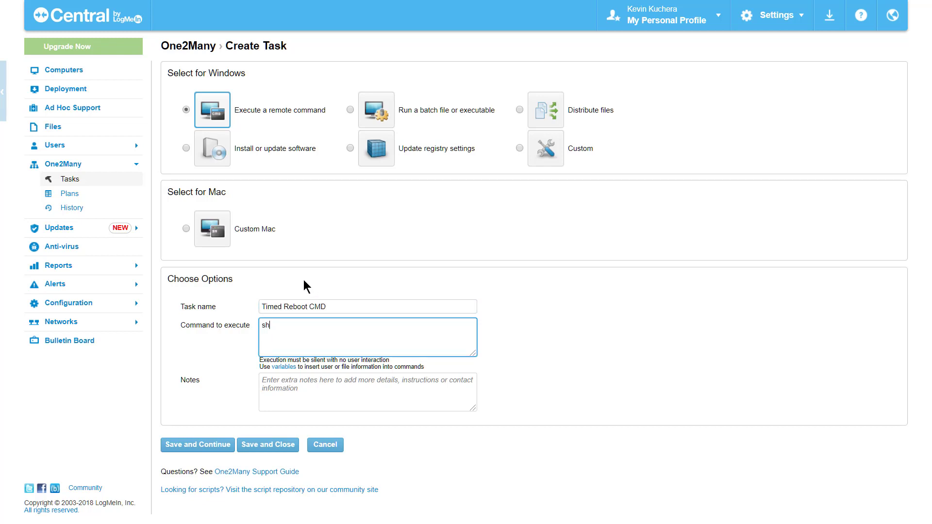
type("utdown /r /t 1800 /c \"Please save your work")
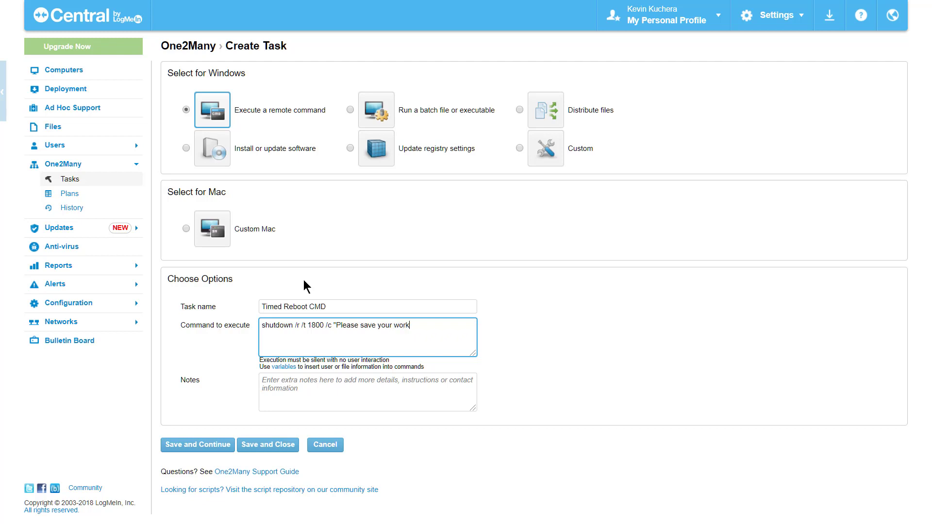
type(", your computer will be rebooted to fini")
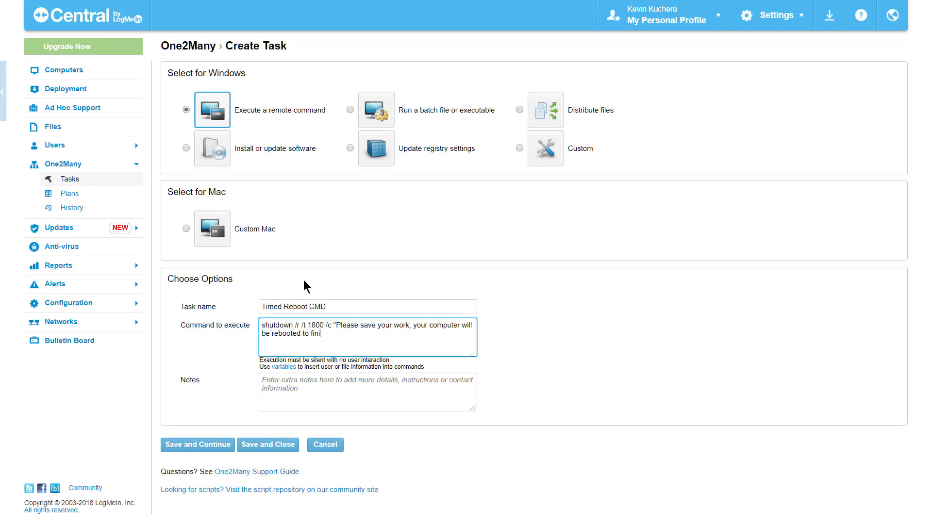
type("sh a software install\"")
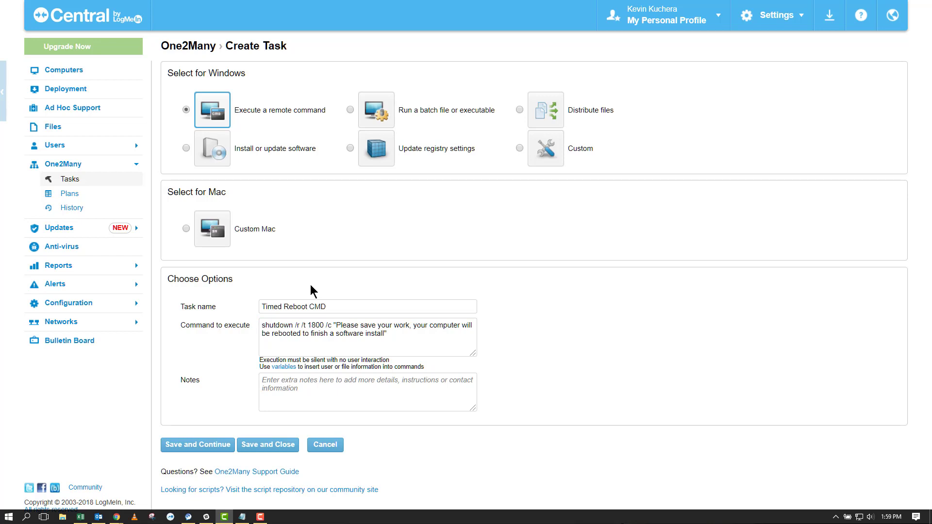
Step: Save the Timed Reboot CMD task and create a new plan for it
left_click(208, 446)
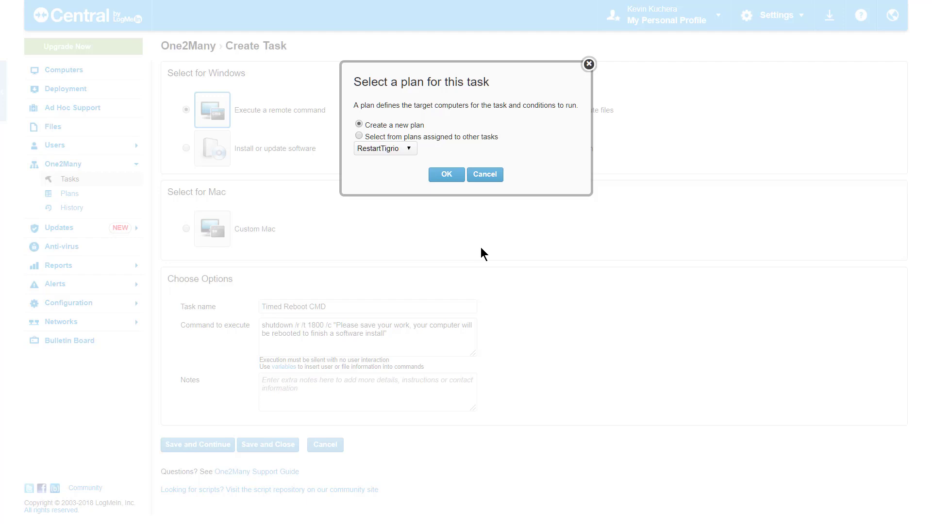
left_click(447, 176)
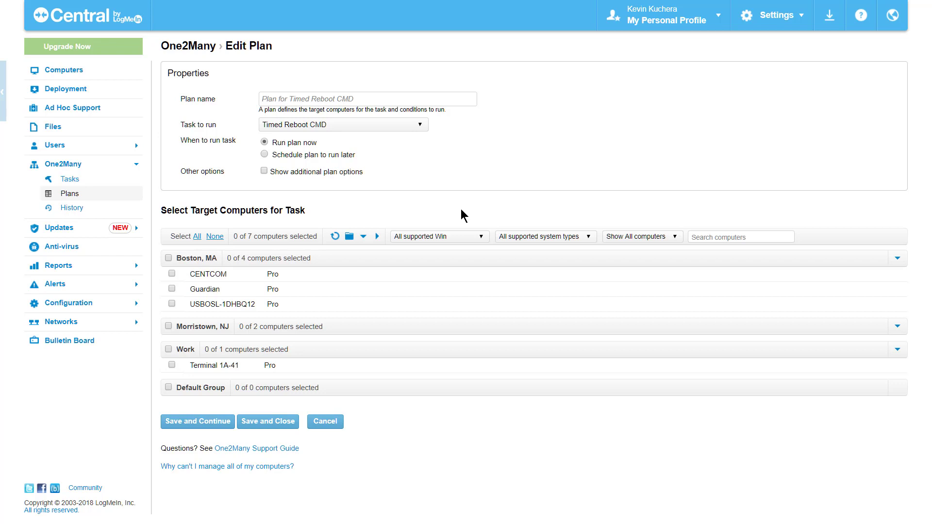
Step: Name the plan '20 MINUTE REBOOT, CUSTOM MESSAGE' with Timed Reboot CMD as its task
left_click(322, 99)
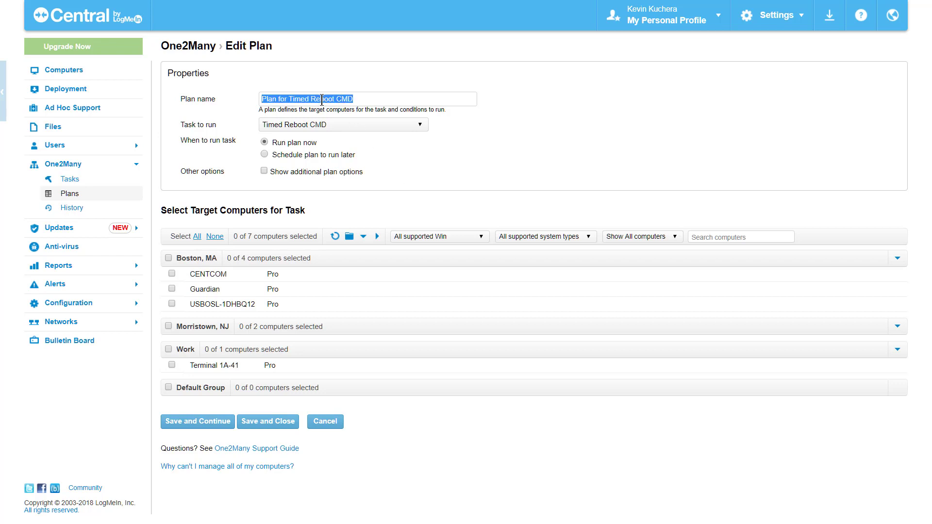
key("BackSpace")
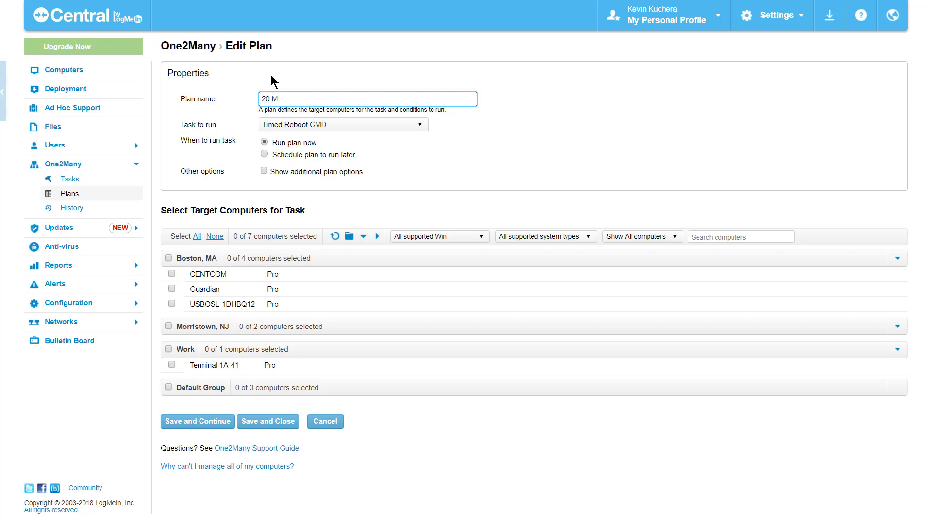
type("20 MINUTE REBOOT, CUSTOM MESSAGE")
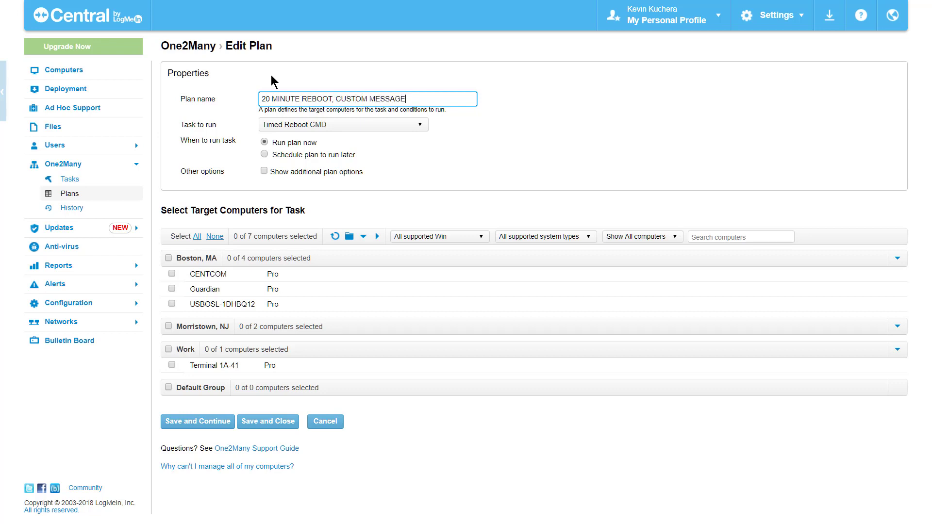
left_click(282, 127)
left_click(296, 219)
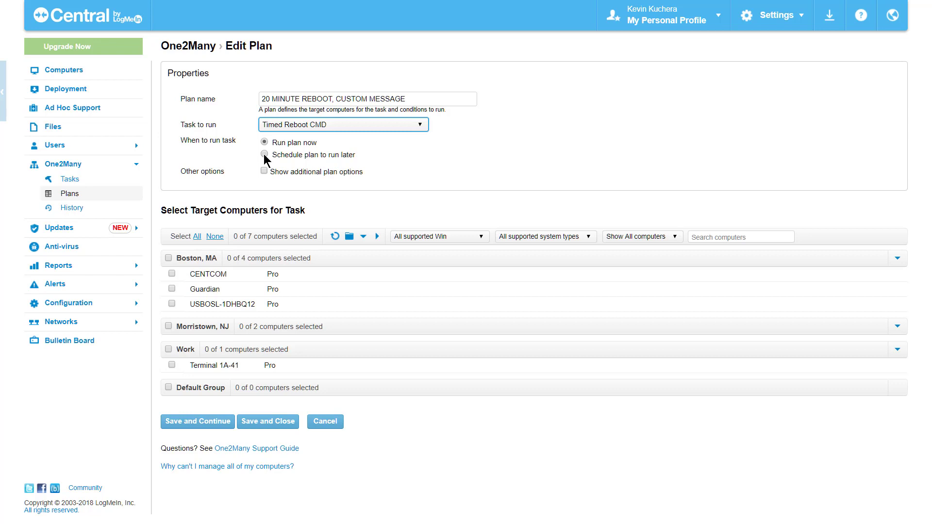
Step: Schedule the plan for later, trying daily, weekly and monthly repeats, and reveal additional options
left_click(264, 155)
left_click(302, 171)
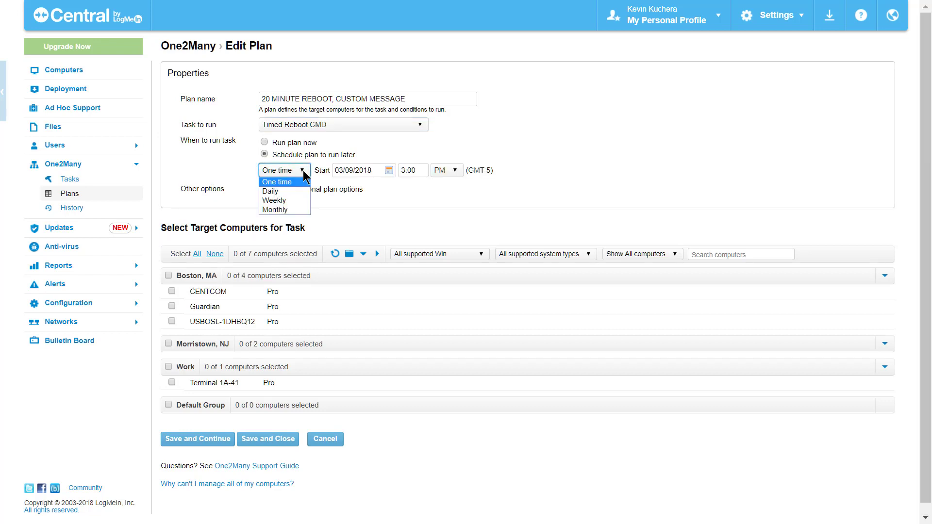
left_click(301, 192)
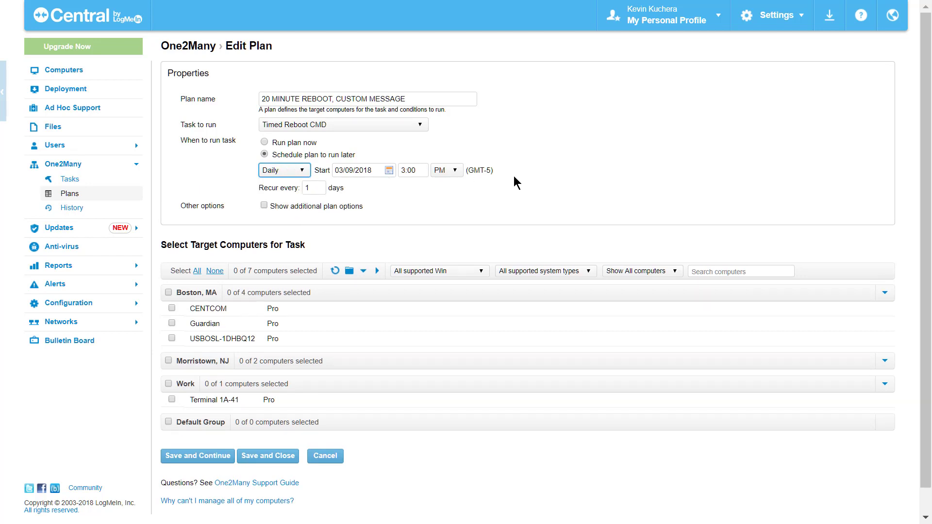
left_click(303, 171)
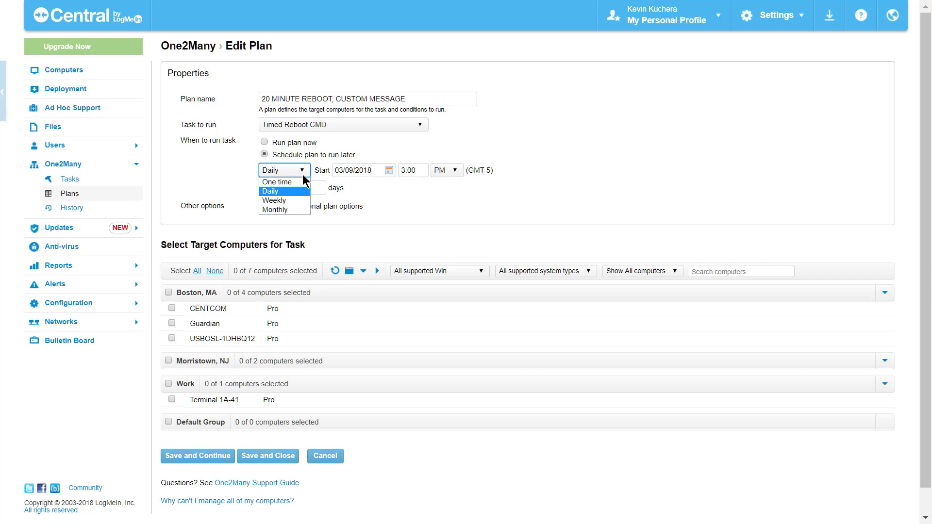
left_click(297, 200)
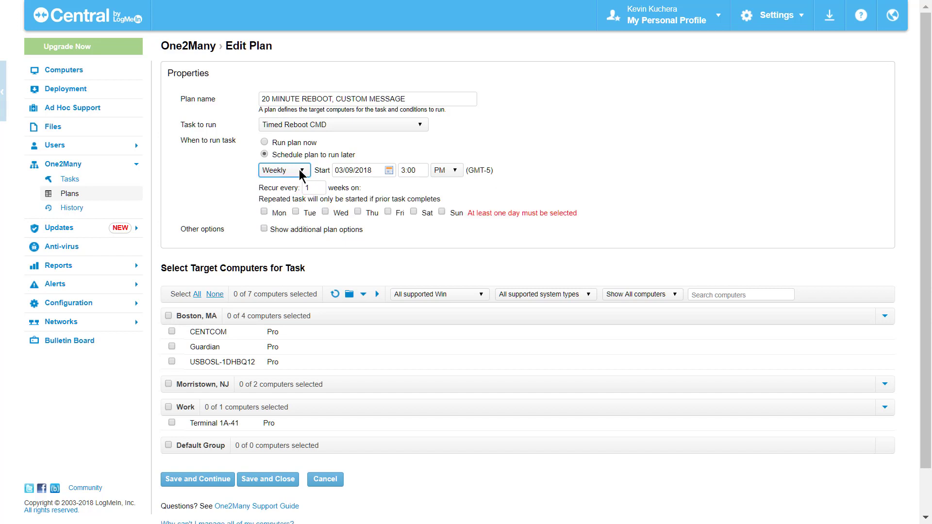
left_click(301, 172)
left_click(286, 210)
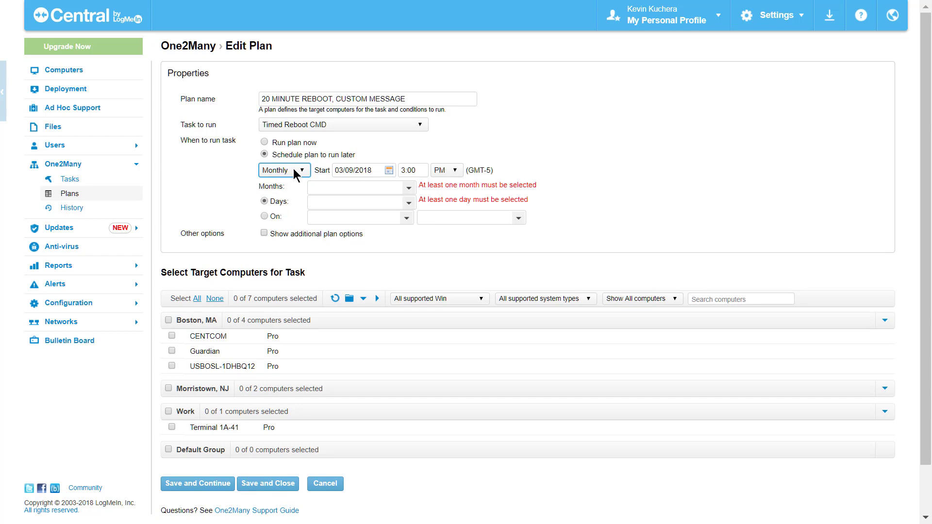
left_click(264, 234)
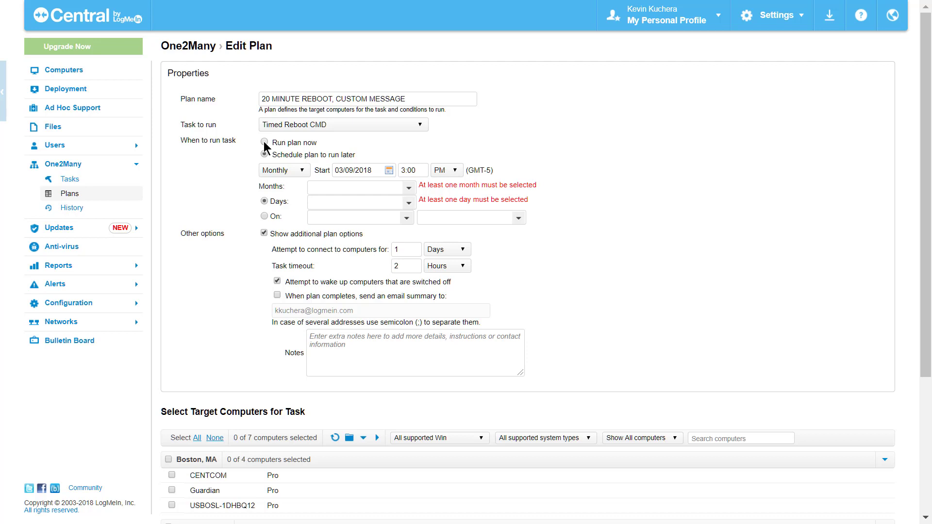
Step: Set the plan to run now, hide extra options, and target Boston's CENTCOM and Guardian
left_click(263, 141)
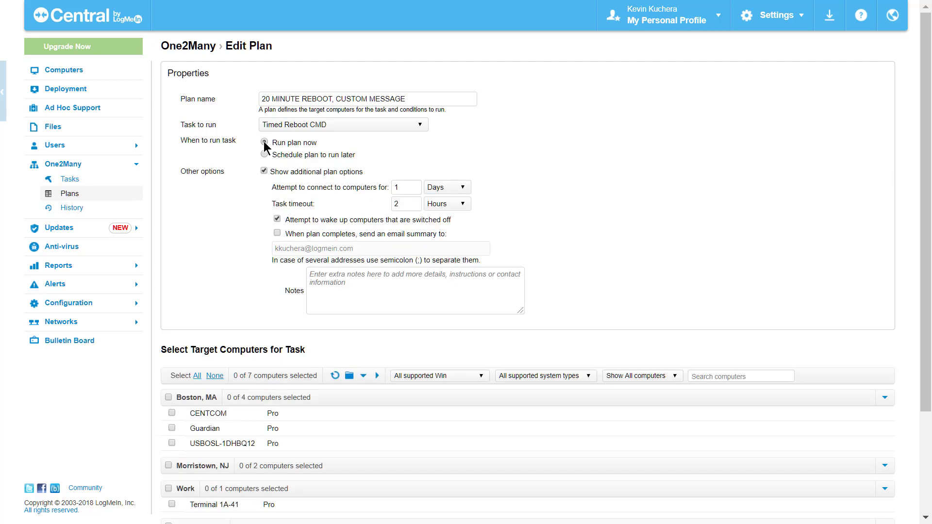
left_click(263, 171)
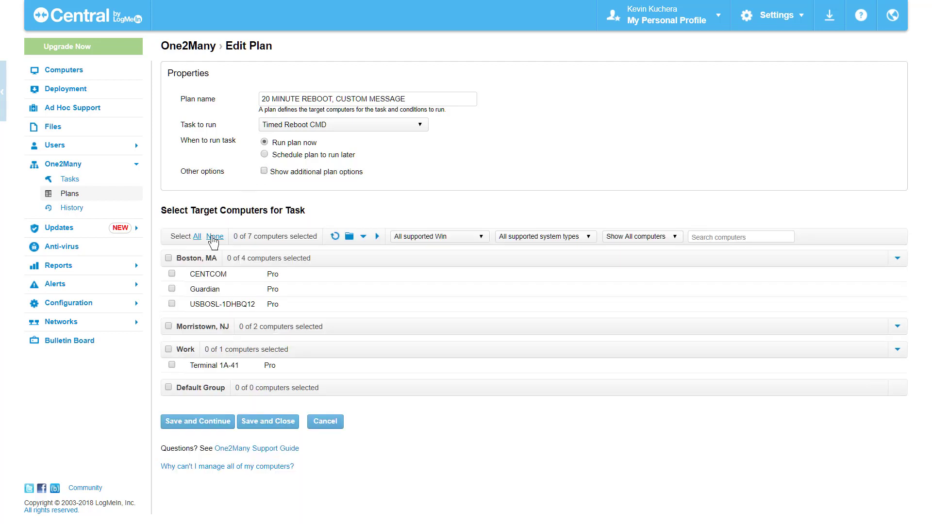
left_click(172, 274)
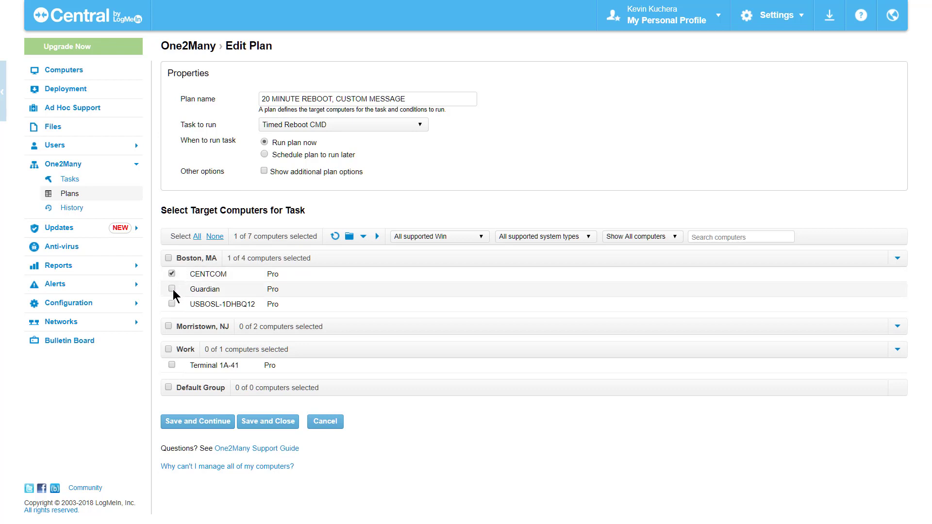
left_click(172, 289)
left_click(199, 422)
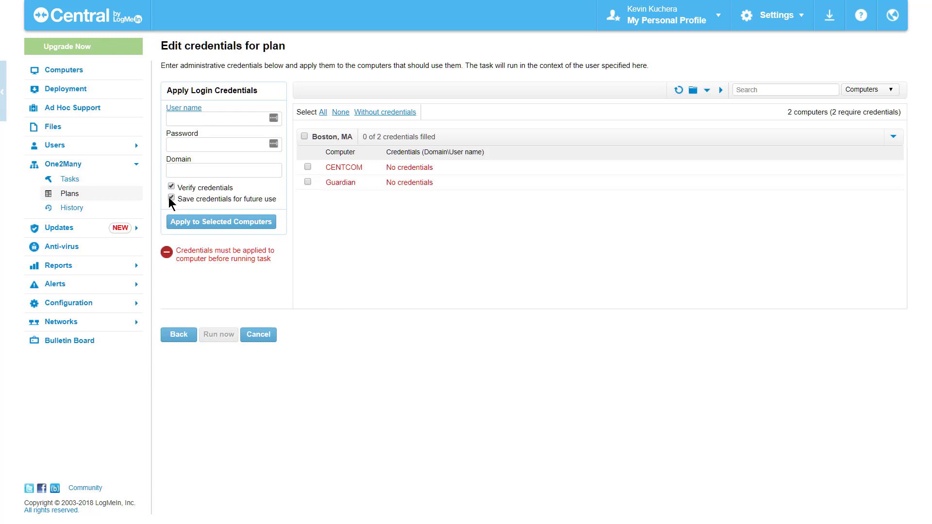
Step: Place the cursor in the credentials User name field
left_click(186, 119)
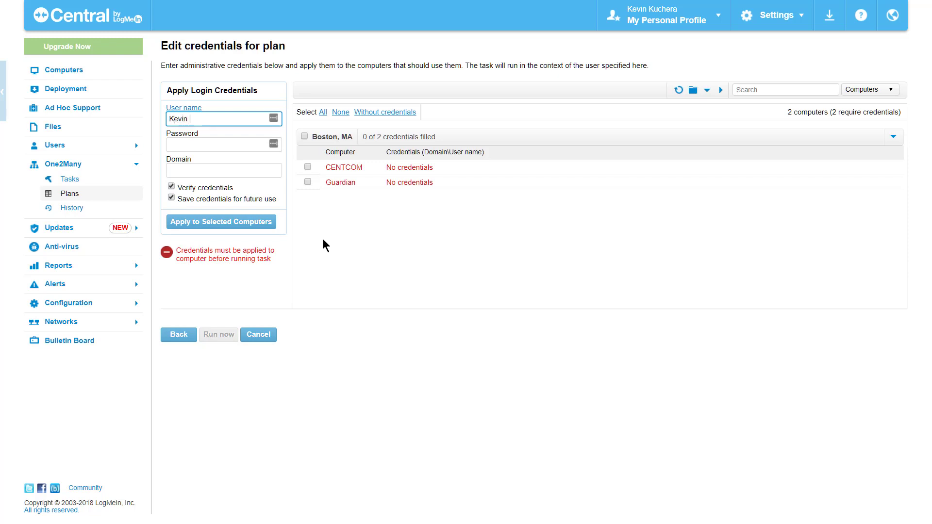
Step: Enter the administrator user name and password and apply them to both Boston, MA computers
key("Tab")
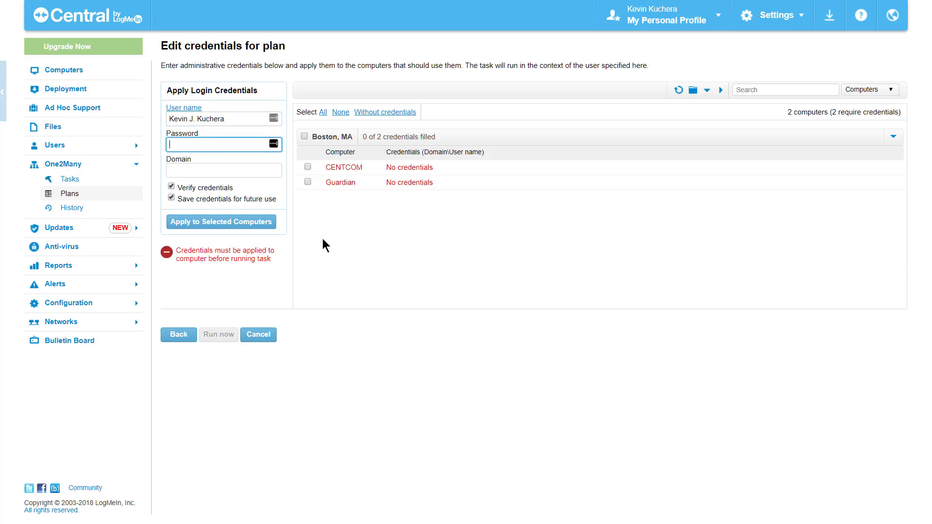
type("••••••••••••")
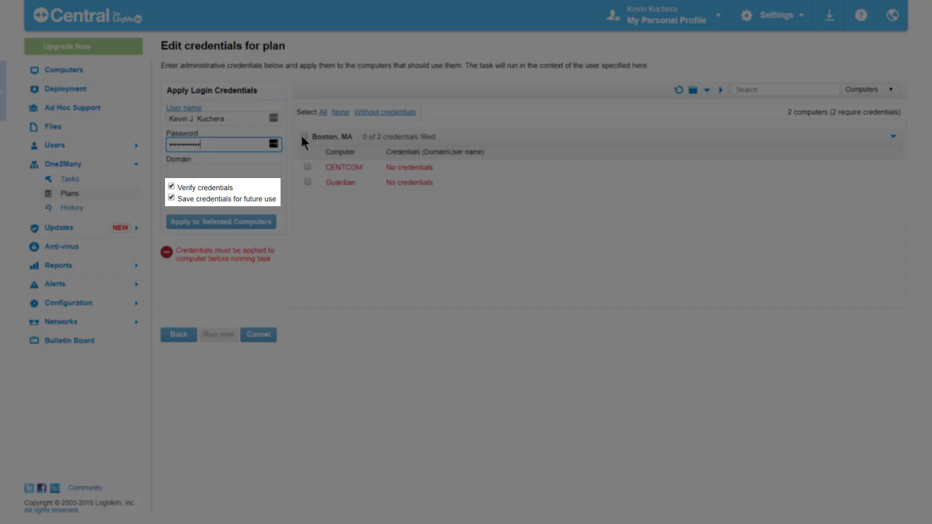
left_click(303, 137)
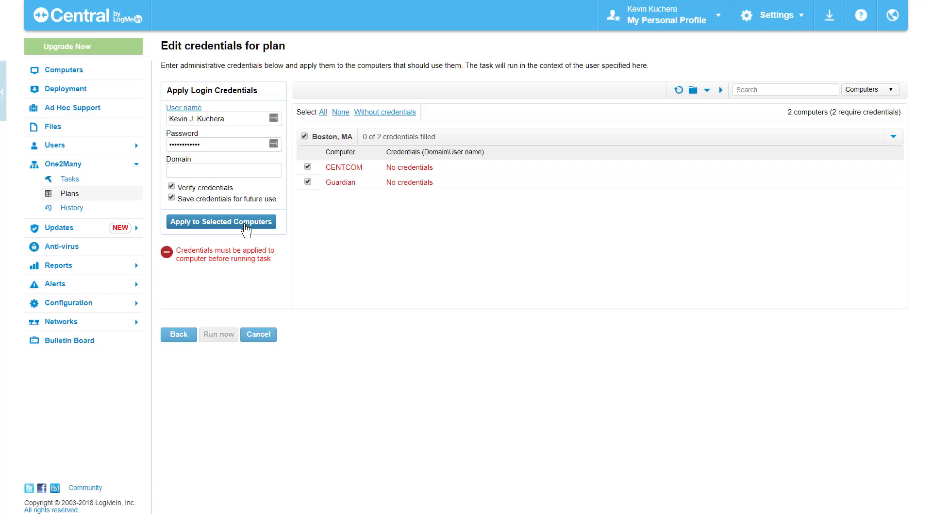
left_click(246, 222)
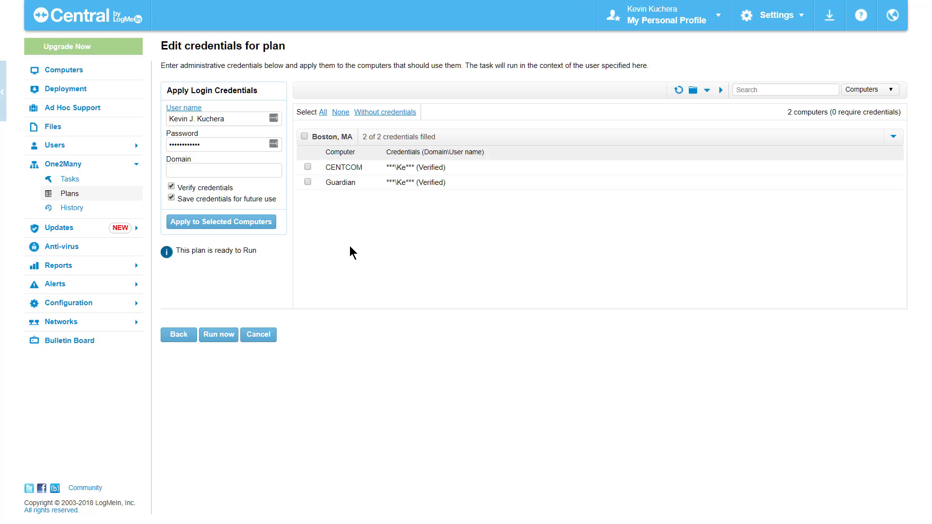
Step: Run the plan on both Boston computers and open CENTCOM's log file for the run
left_click(221, 334)
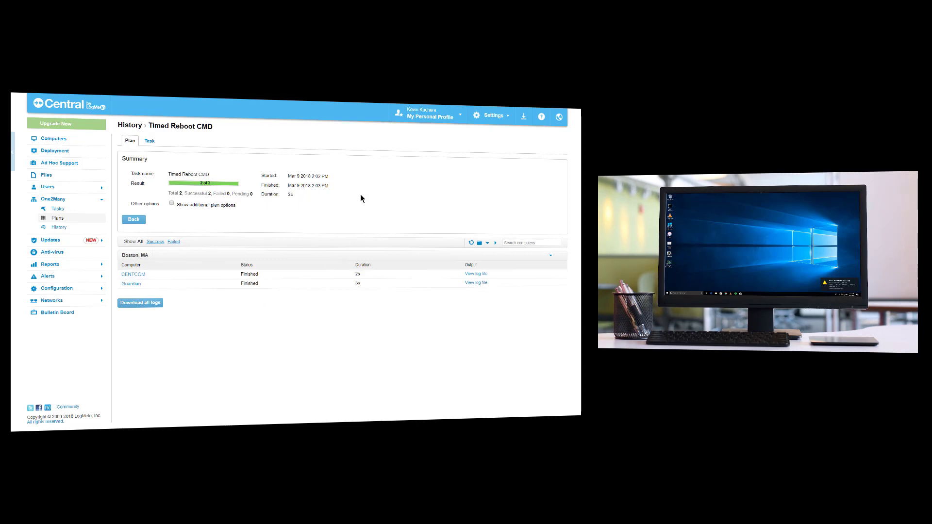
left_click(171, 204)
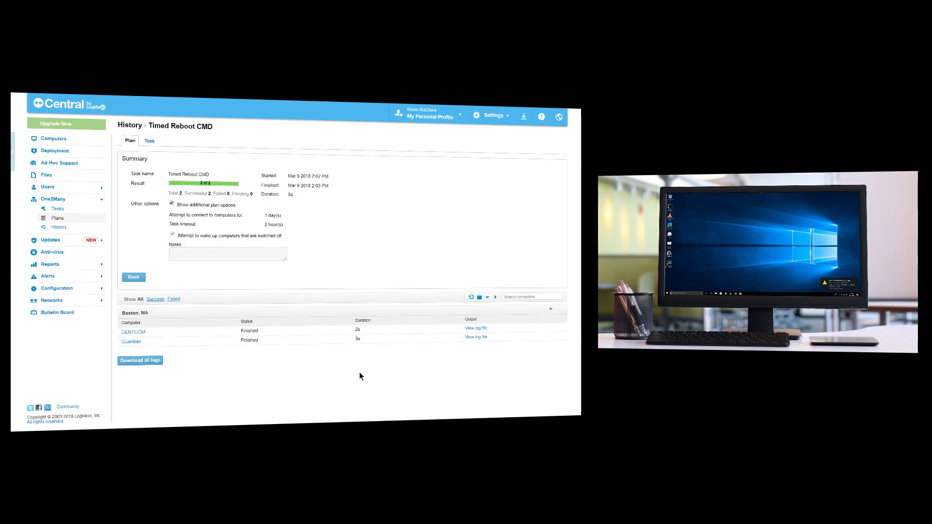
left_click(479, 330)
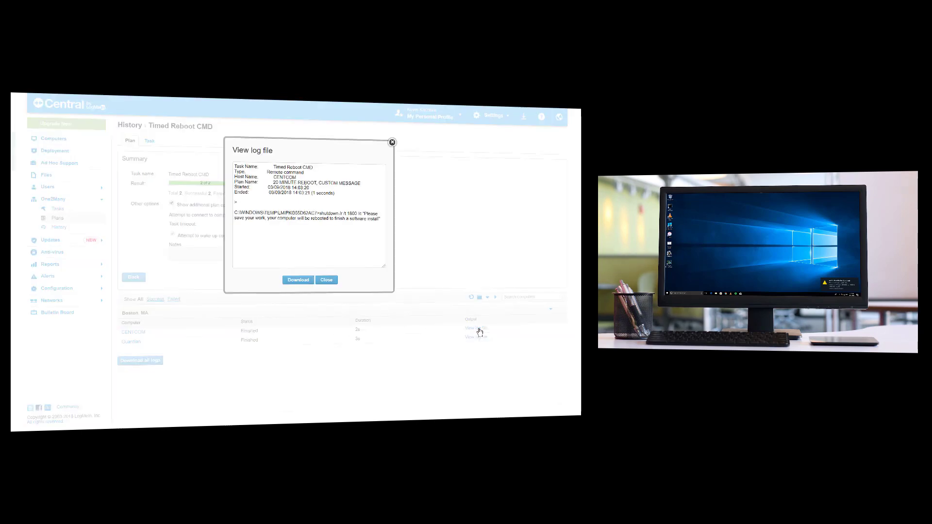
Step: Close the log, confirm the plan's Success on 2 computers in One2Many History, and view its details
left_click(321, 286)
left_click(60, 228)
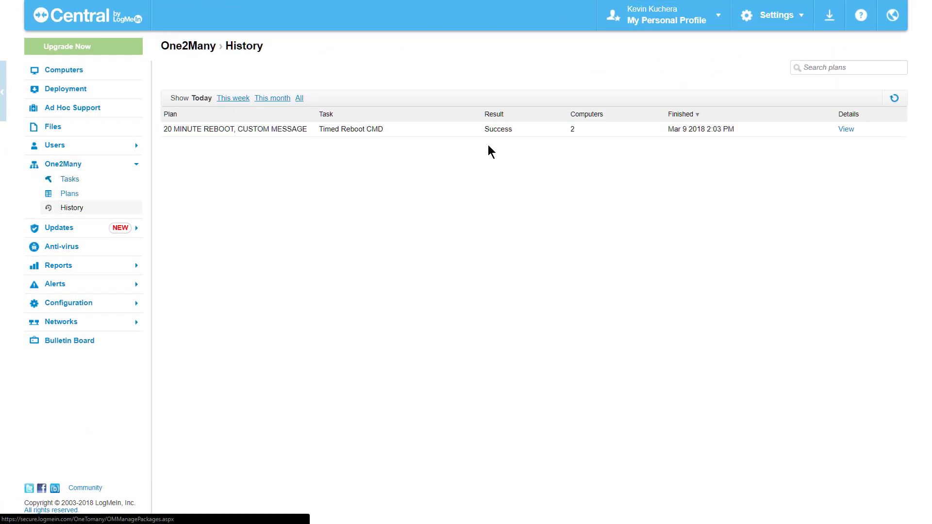
left_click(846, 130)
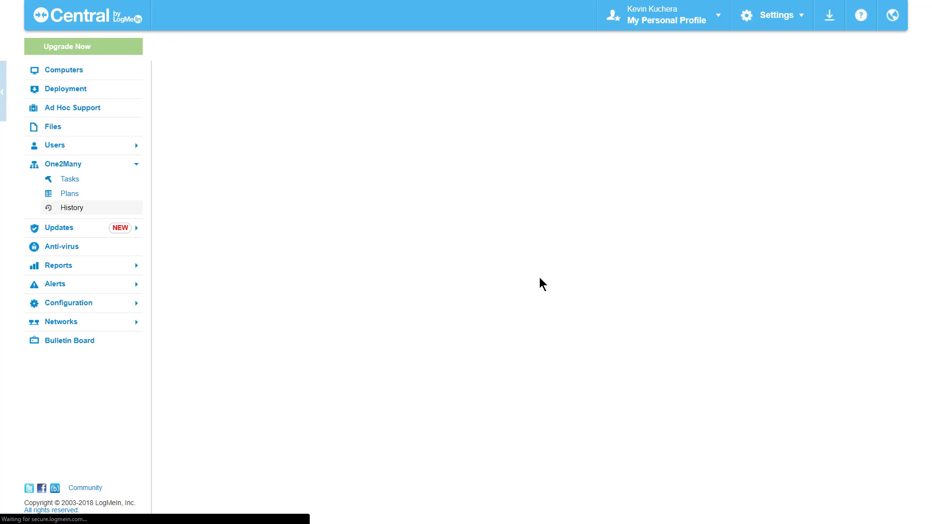